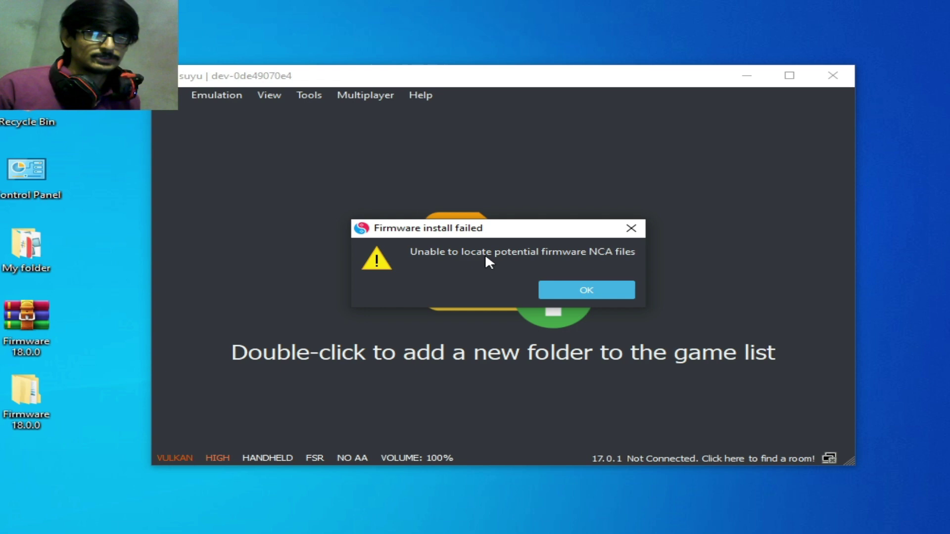
Dismiss the error and try to install the firmware from the outer Firmware 18.0.0 folder on the Desktop
click(556, 296)
click(308, 96)
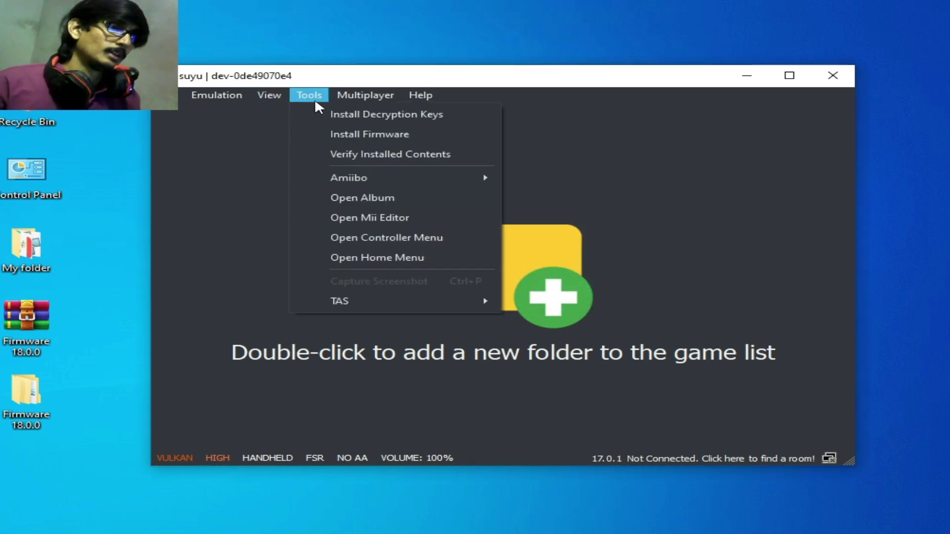
mouse_move(365, 95)
mouse_move(322, 96)
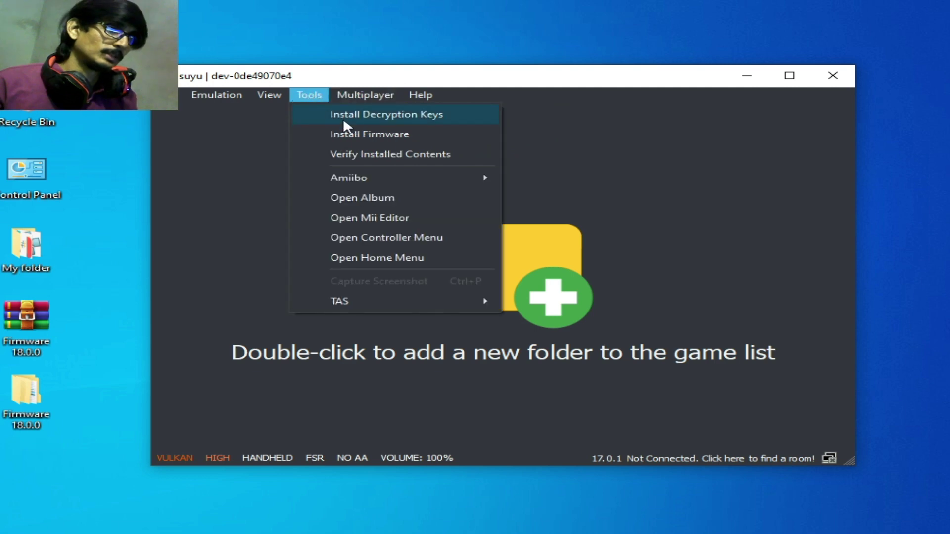
click(348, 133)
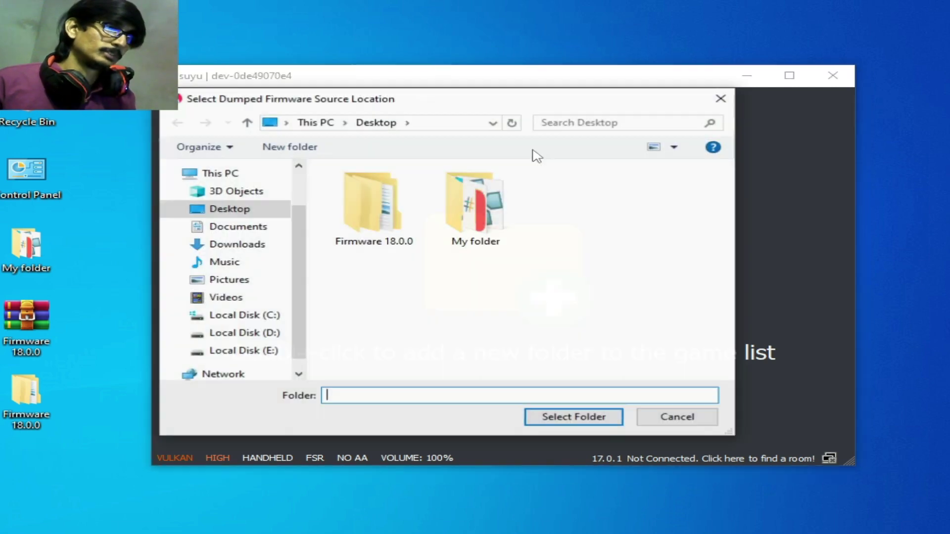
click(381, 204)
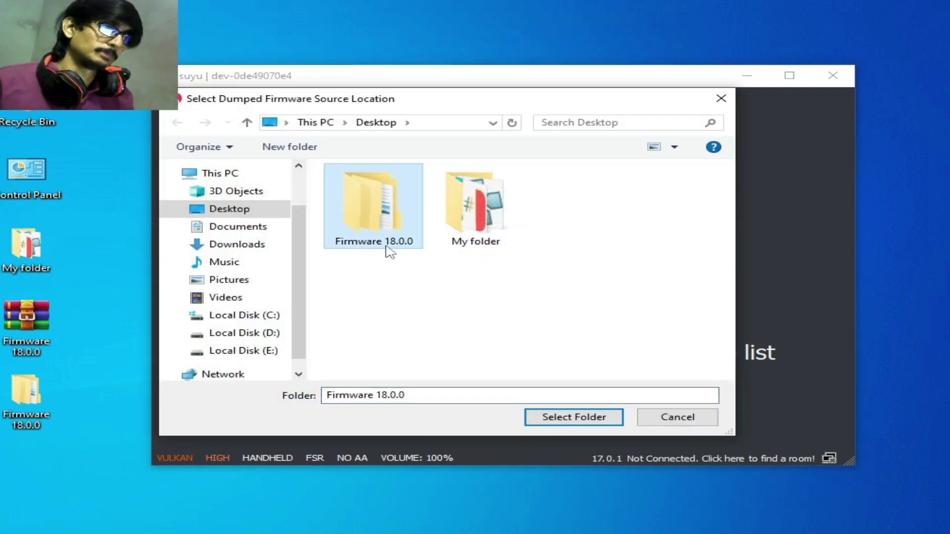
click(553, 420)
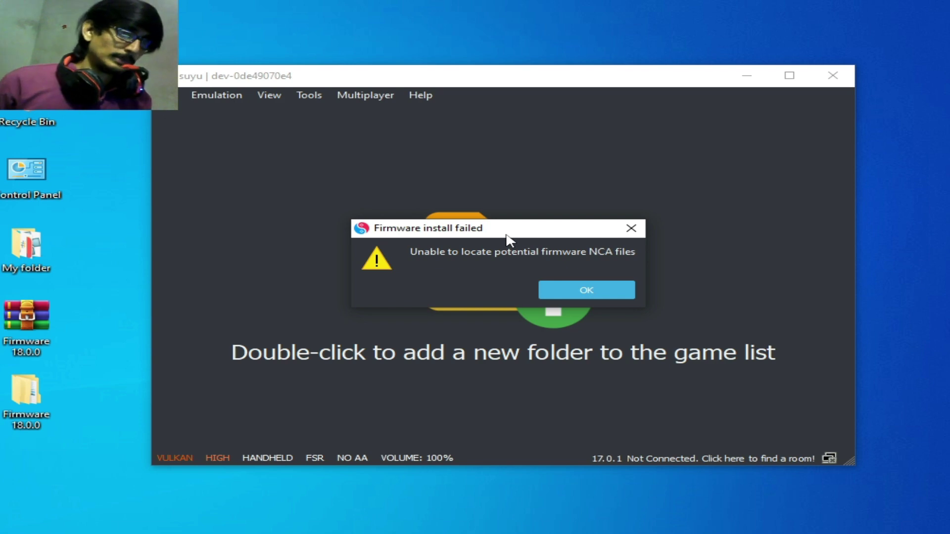
click(588, 289)
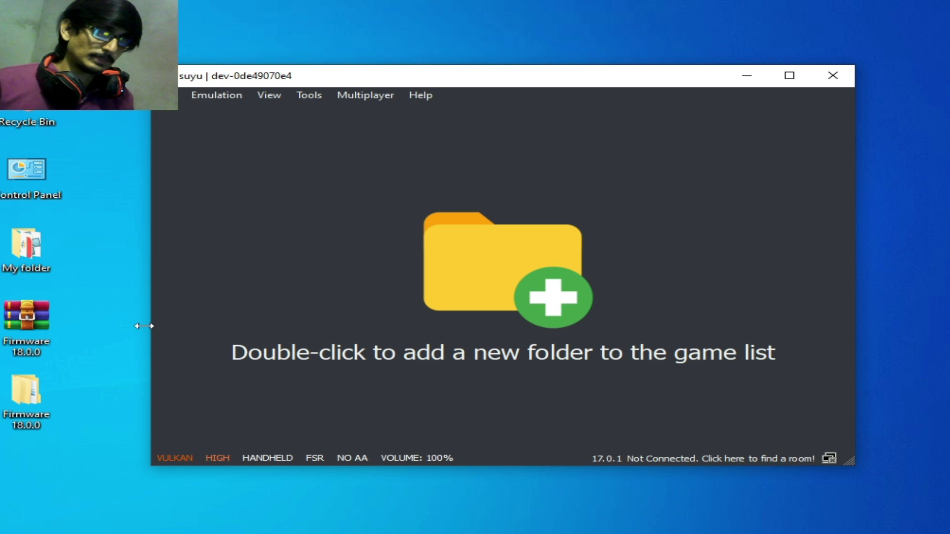
Delete the extracted Firmware 18.0.0 folder from the desktop, keeping the archive
drag(4, 336, 175, 193)
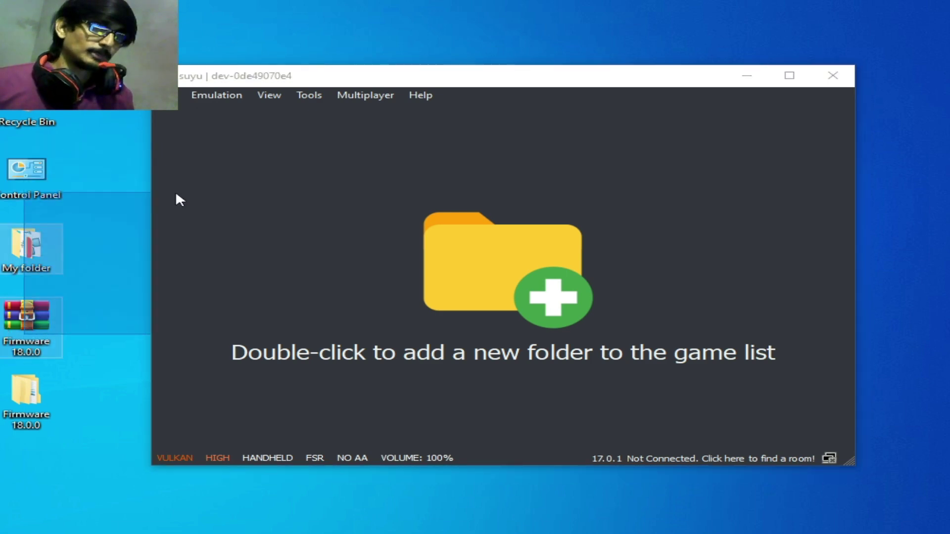
mouse_move(21, 319)
mouse_down()
mouse_move(89, 344)
mouse_move(34, 319)
mouse_up()
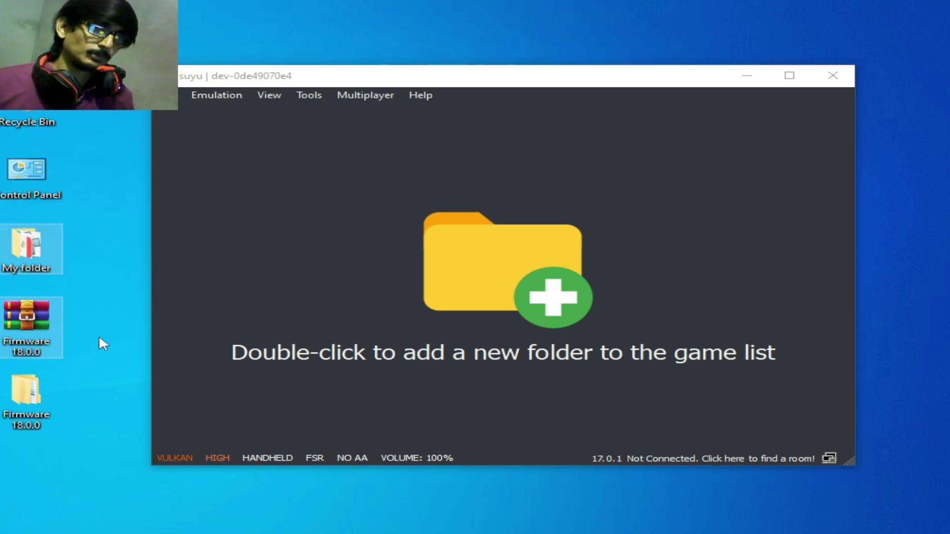
click(31, 328)
click(31, 397)
right_click(31, 397)
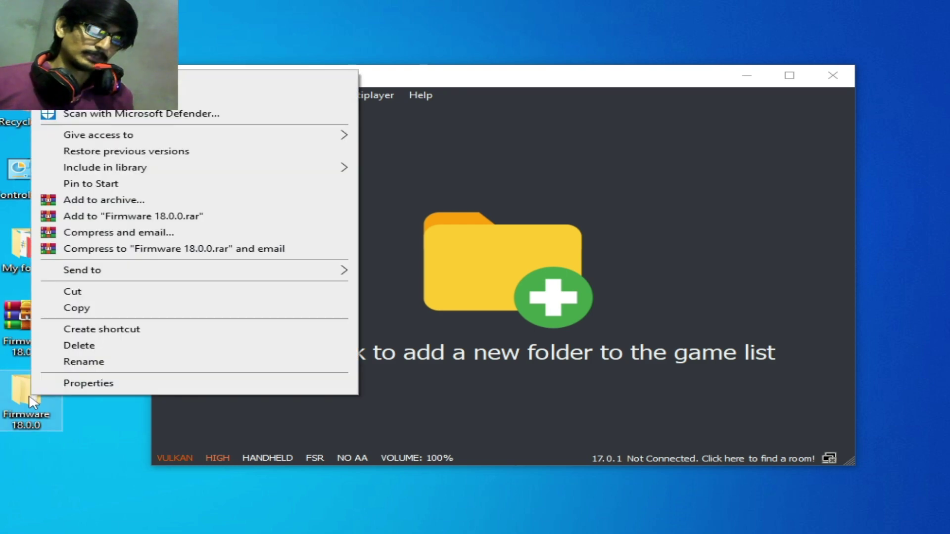
click(77, 346)
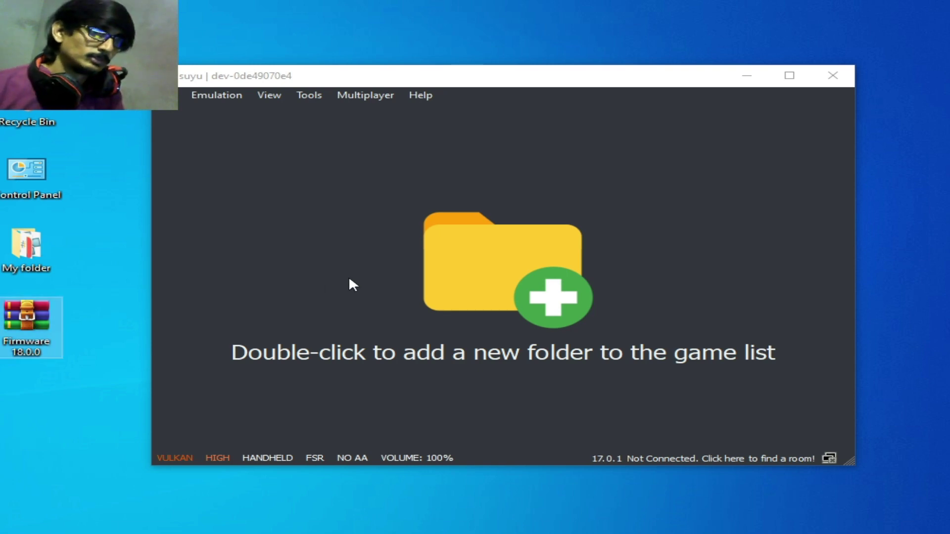
click(309, 95)
click(340, 131)
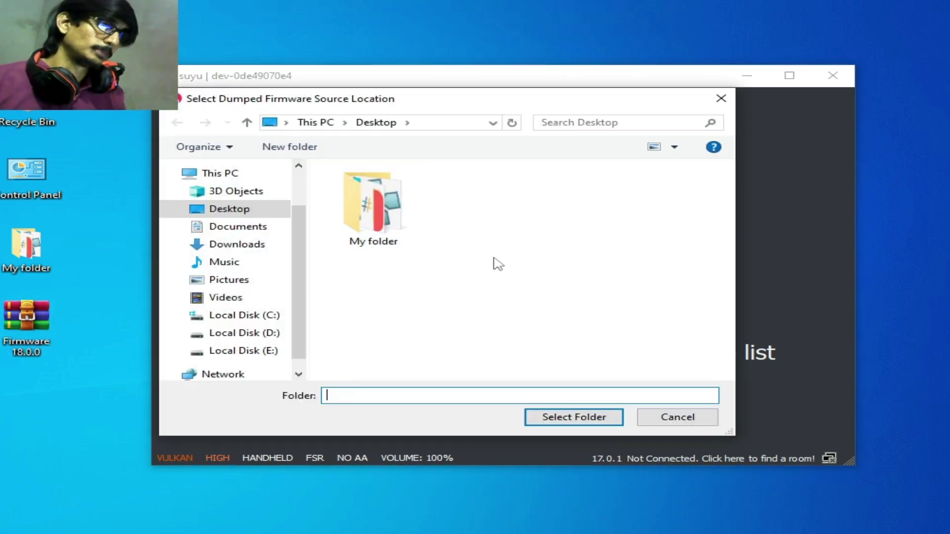
click(673, 417)
Extract the Firmware 18.0.0 archive into its own folder and place that folder in free desktop space above the emulator window
right_click(23, 319)
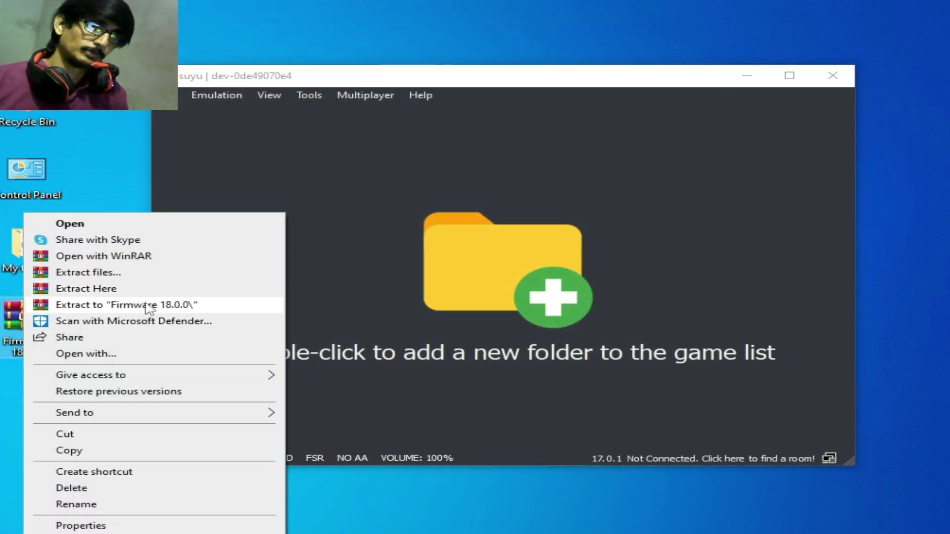
click(148, 305)
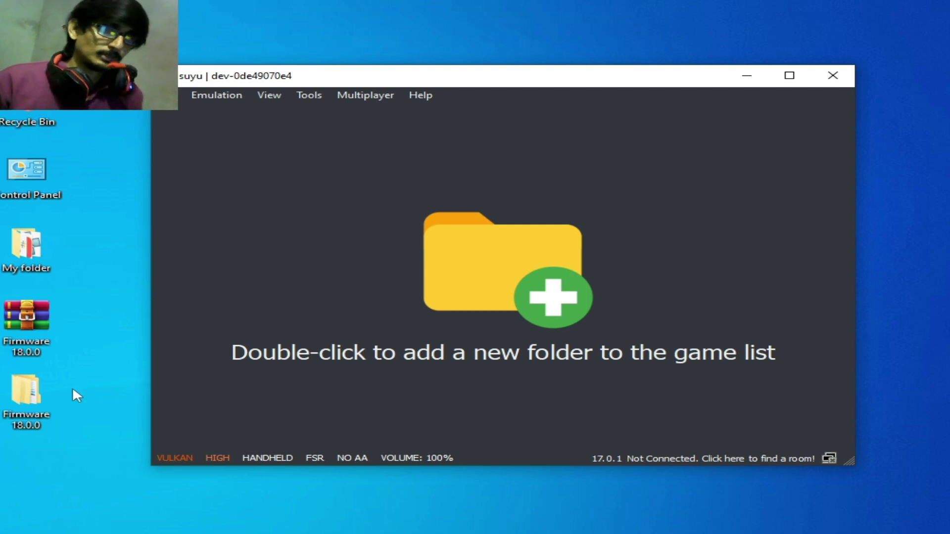
drag(32, 400, 547, 34)
drag(496, 79, 494, 174)
drag(541, 63, 542, 136)
Open the extracted folder and examine the nested Firmware 18.0.0 folders to locate the one holding the NCA files
right_click(546, 113)
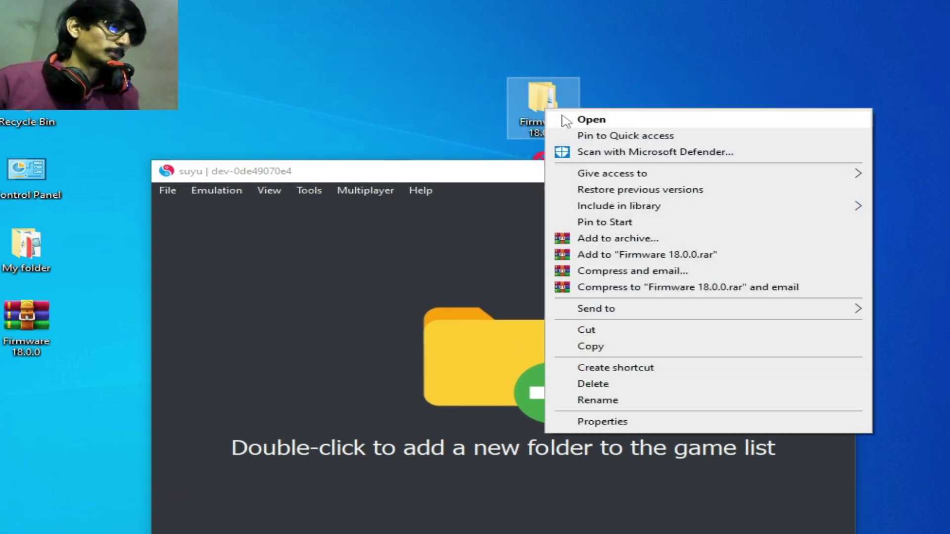
click(569, 119)
drag(378, 78, 457, 127)
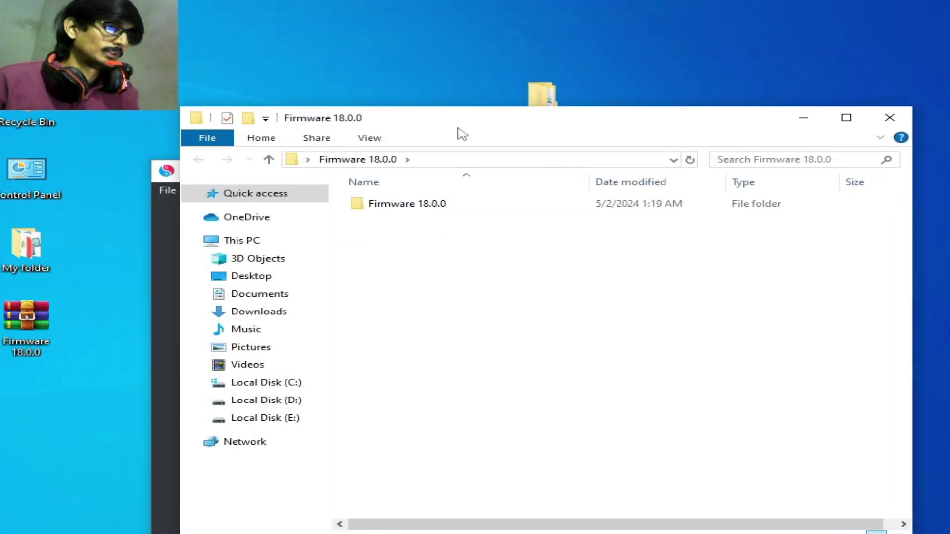
right_click(403, 209)
click(441, 210)
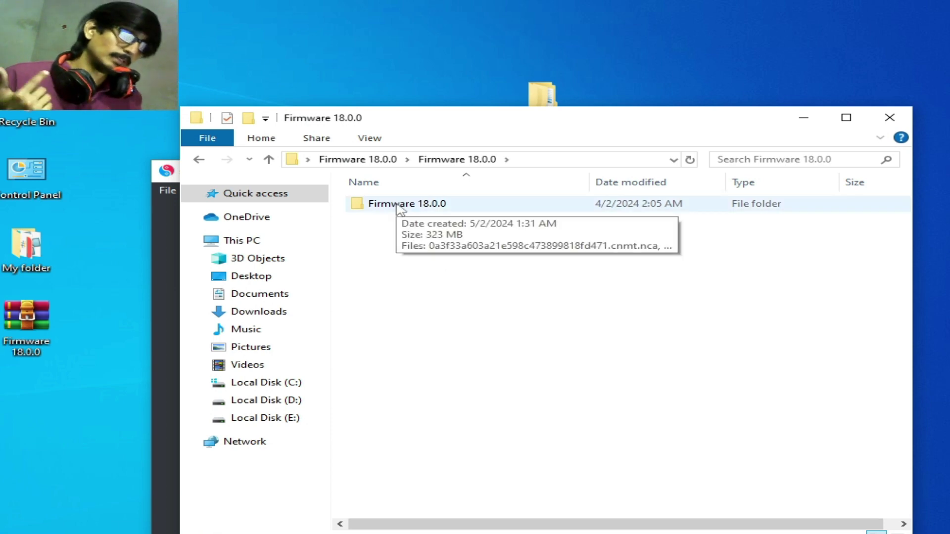
right_click(413, 198)
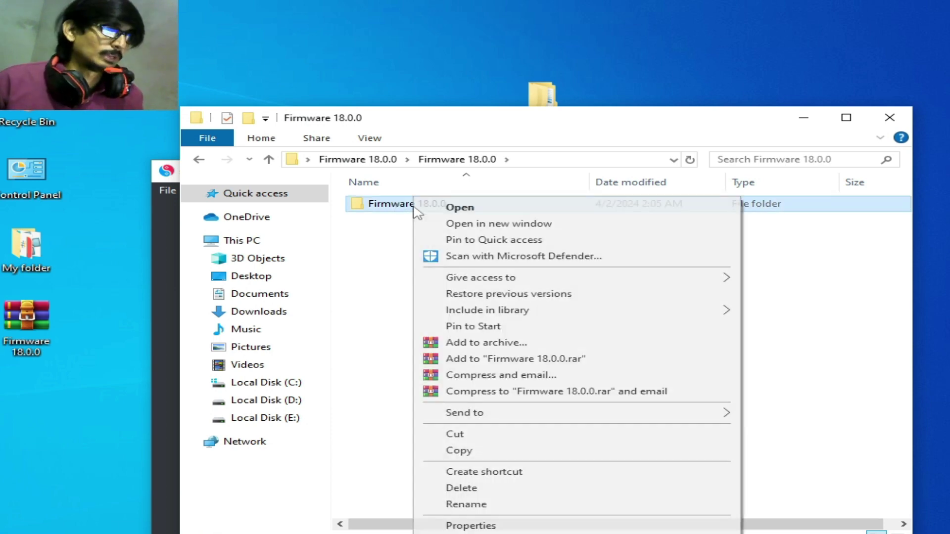
click(448, 206)
click(199, 159)
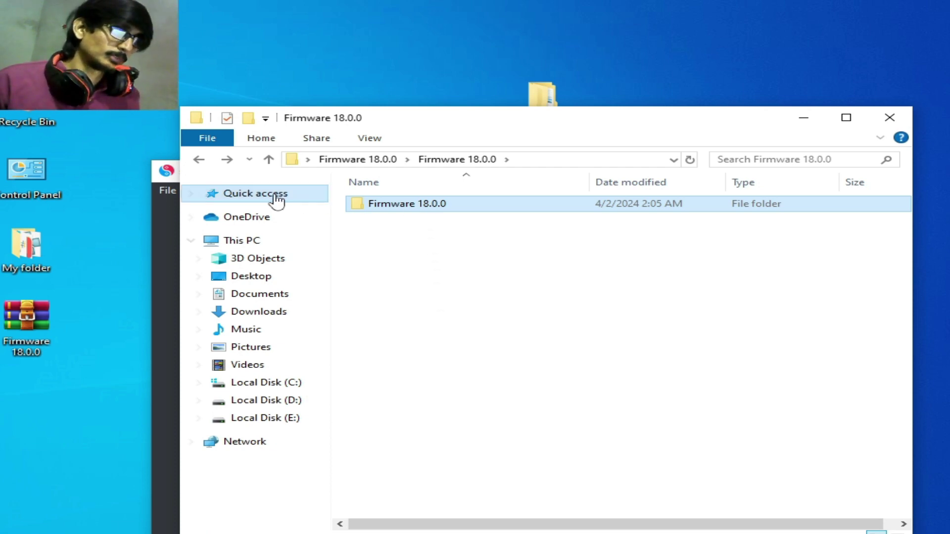
Switch to suyu, start a firmware installation and browse the source location to Desktop > Firmware 18.0.0 > Firmware 18.0.0
click(166, 170)
click(384, 248)
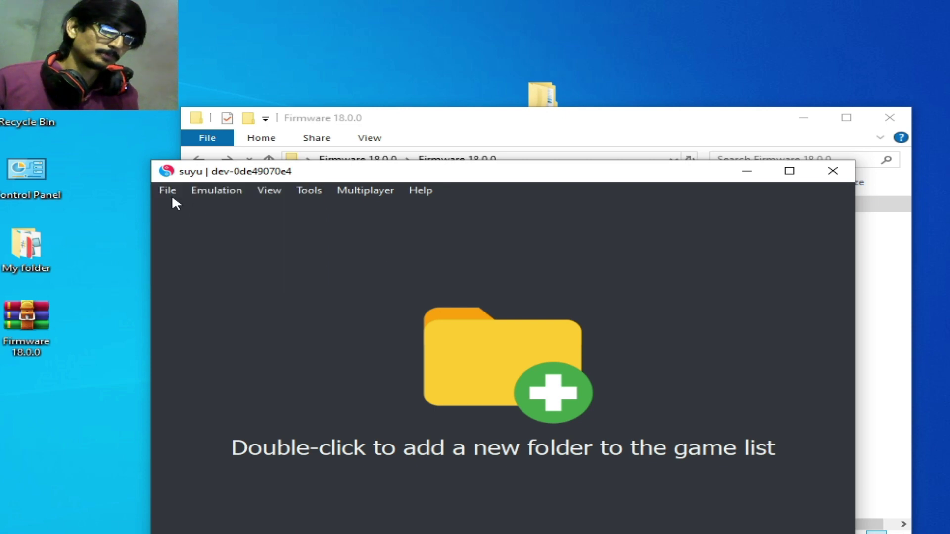
click(161, 193)
click(312, 193)
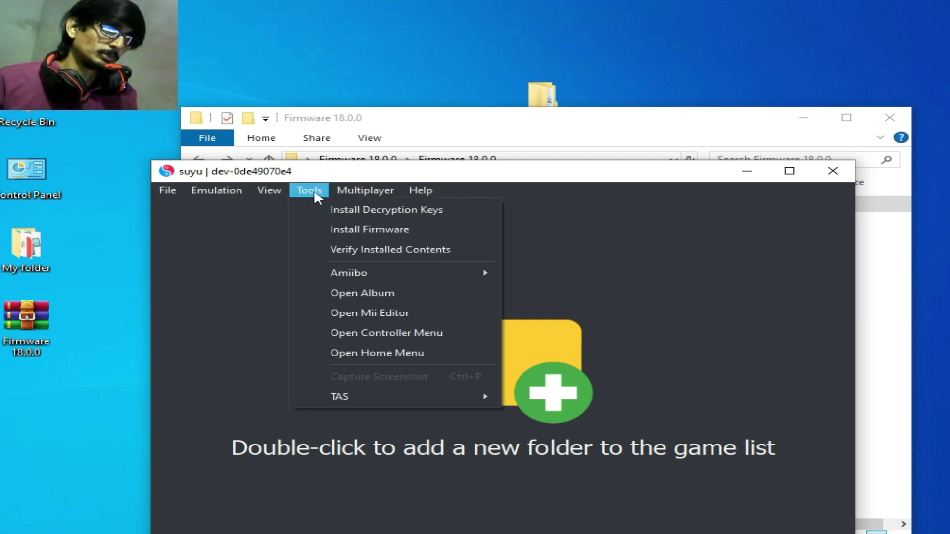
click(381, 232)
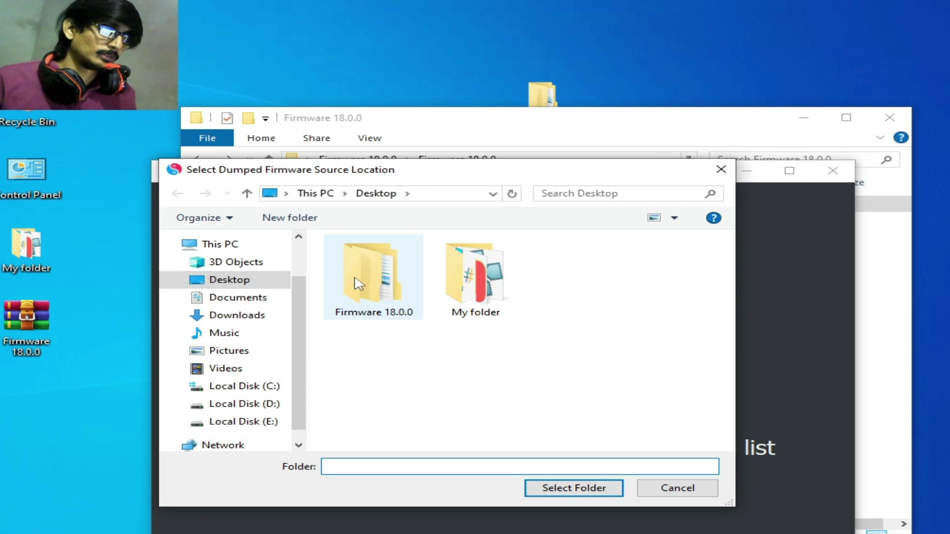
click(256, 281)
double_click(376, 289)
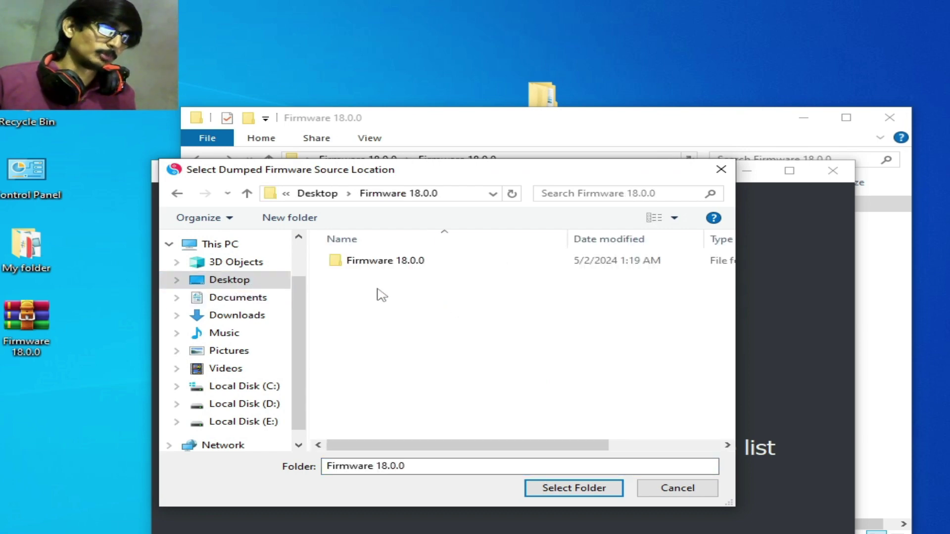
double_click(404, 261)
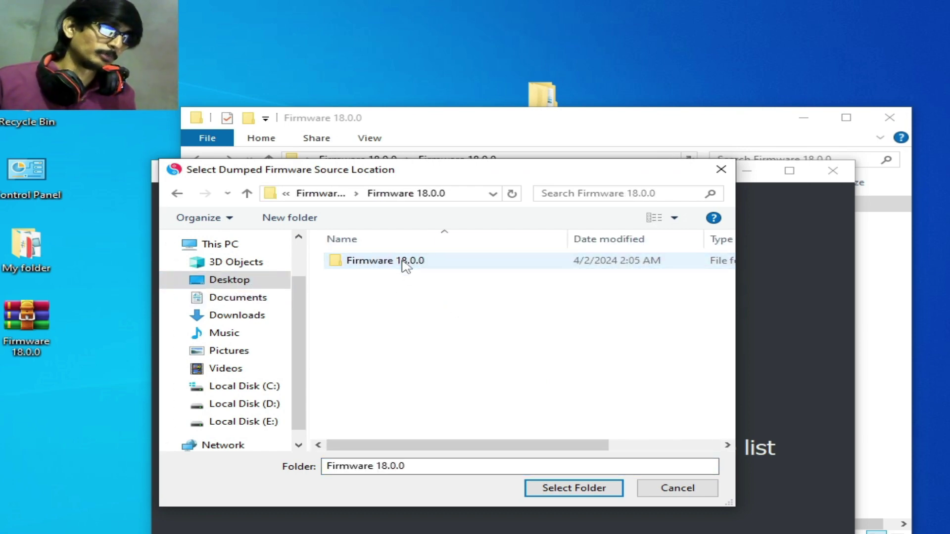
Check inside the innermost Firmware 18.0.0 folder, return to its parent and install the firmware from that innermost folder
click(376, 269)
right_click(393, 269)
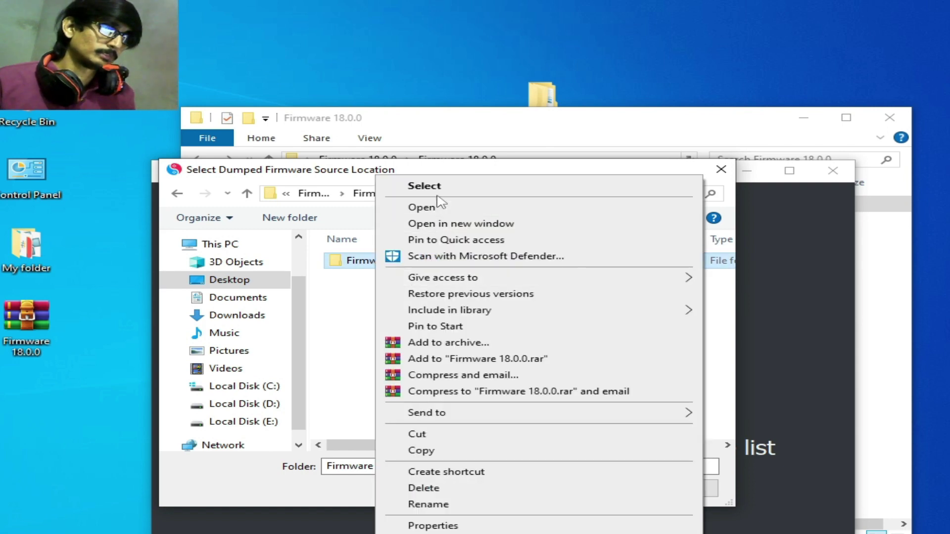
click(434, 207)
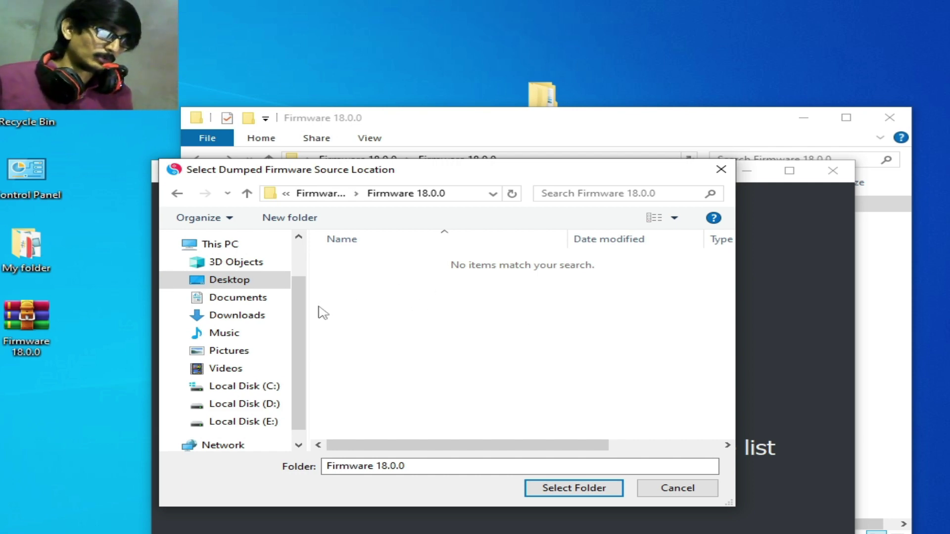
click(333, 194)
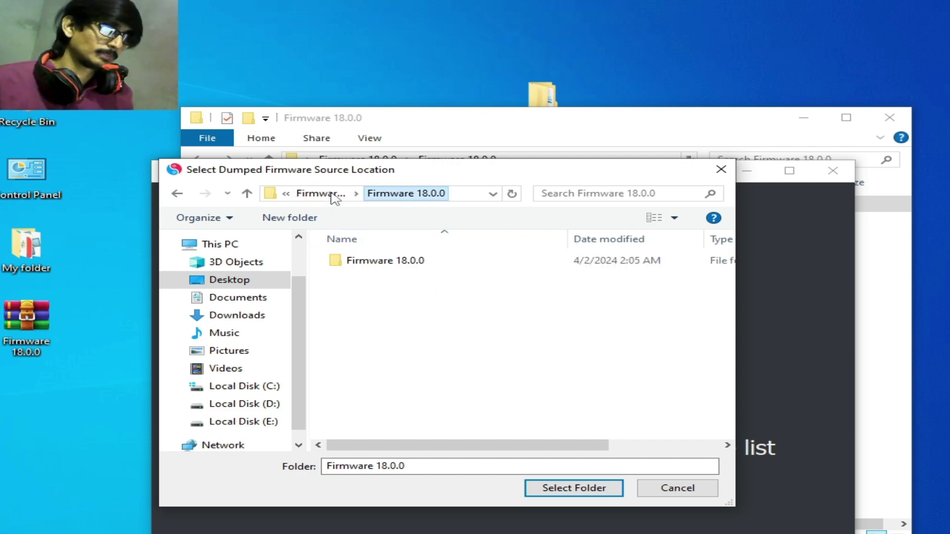
double_click(414, 263)
click(337, 194)
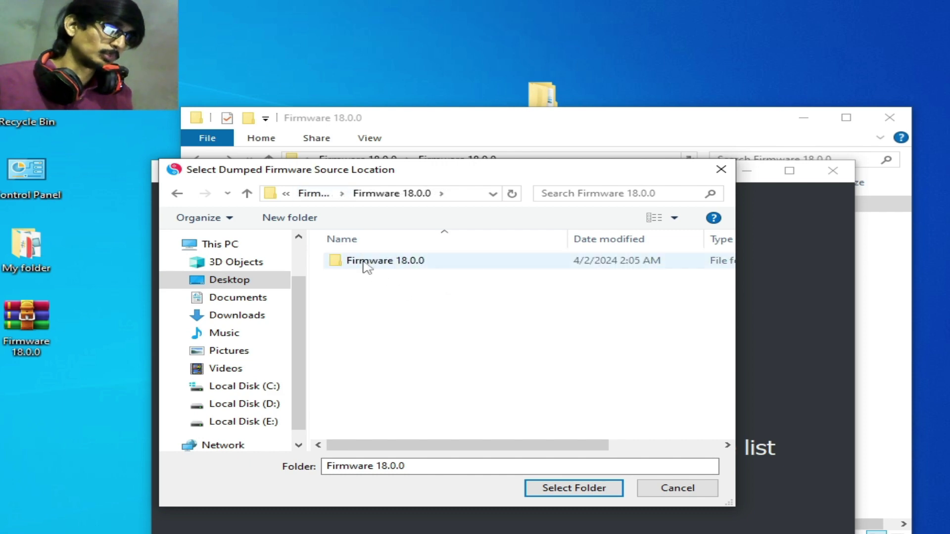
click(396, 260)
click(573, 488)
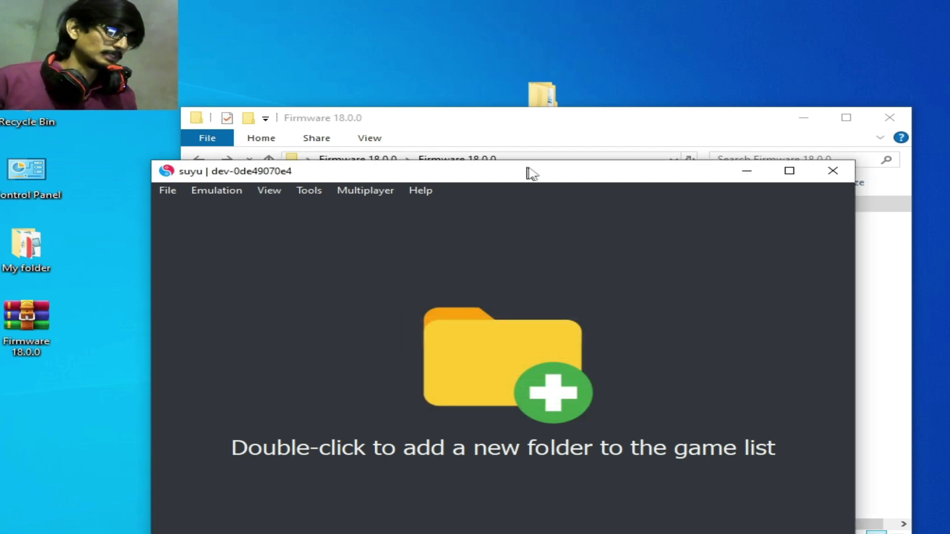
Open the suyu data folder and go to nand > system > Contents > registered
drag(528, 174, 536, 143)
click(176, 160)
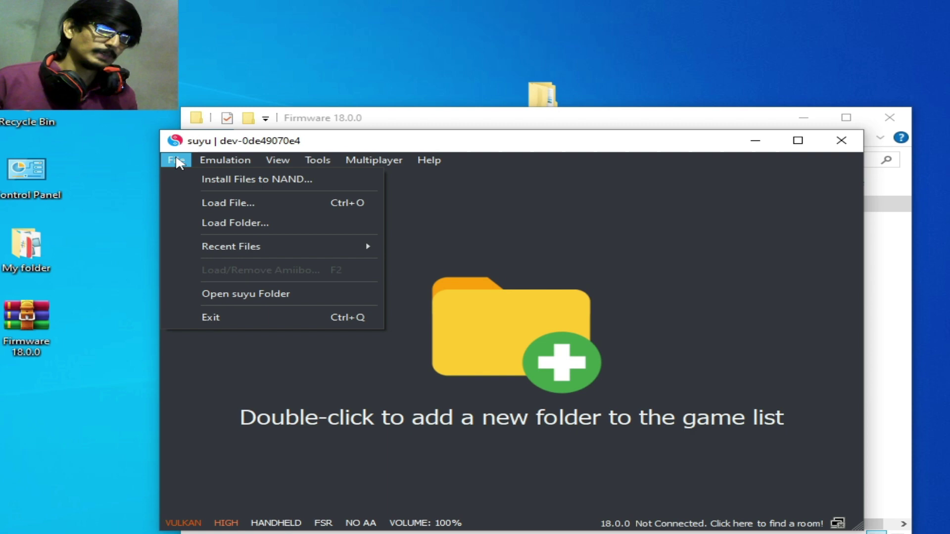
click(221, 290)
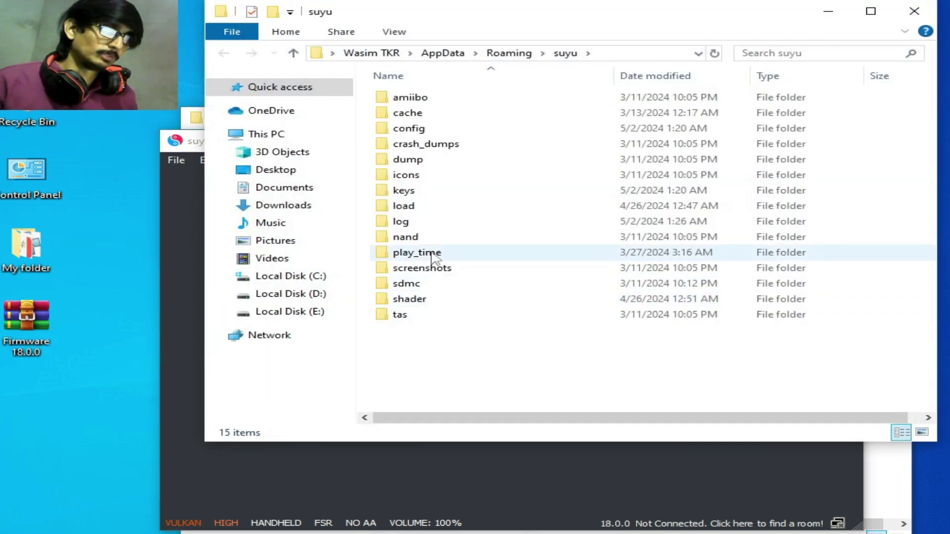
double_click(414, 237)
double_click(423, 100)
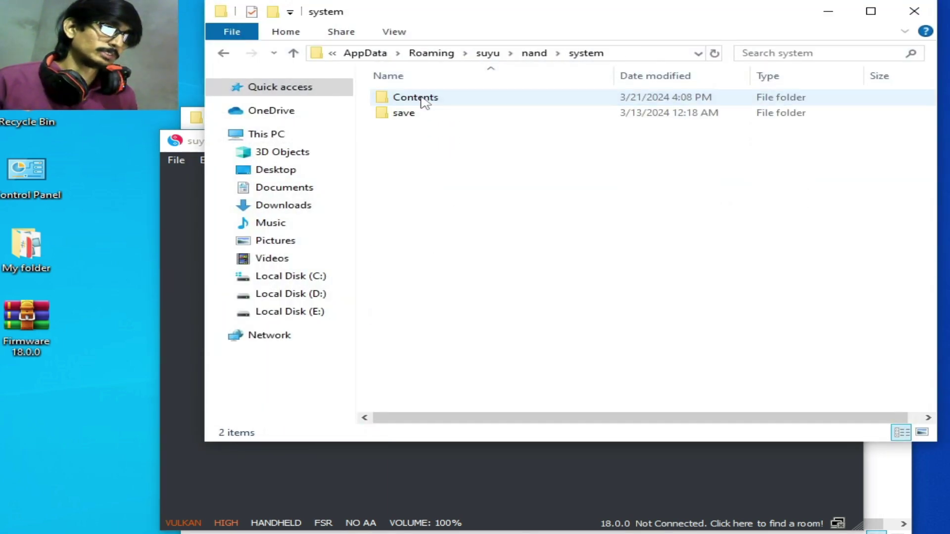
double_click(433, 101)
double_click(438, 114)
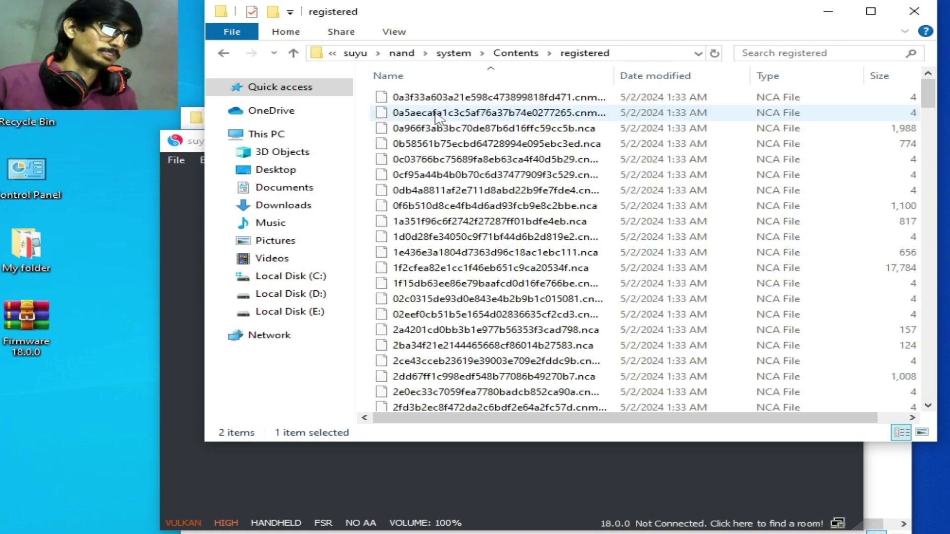
Delete all the NCA files in the registered folder
drag(543, 21, 520, 70)
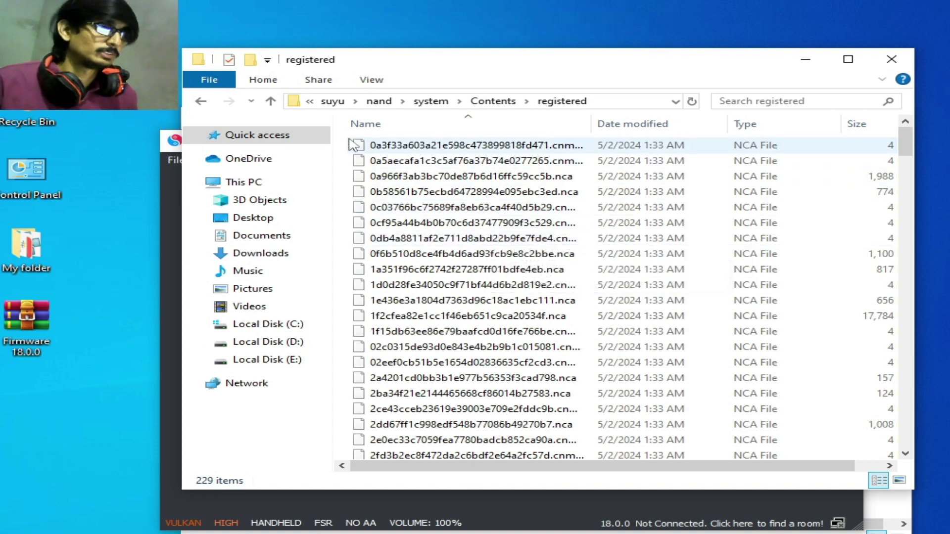
drag(346, 148, 556, 460)
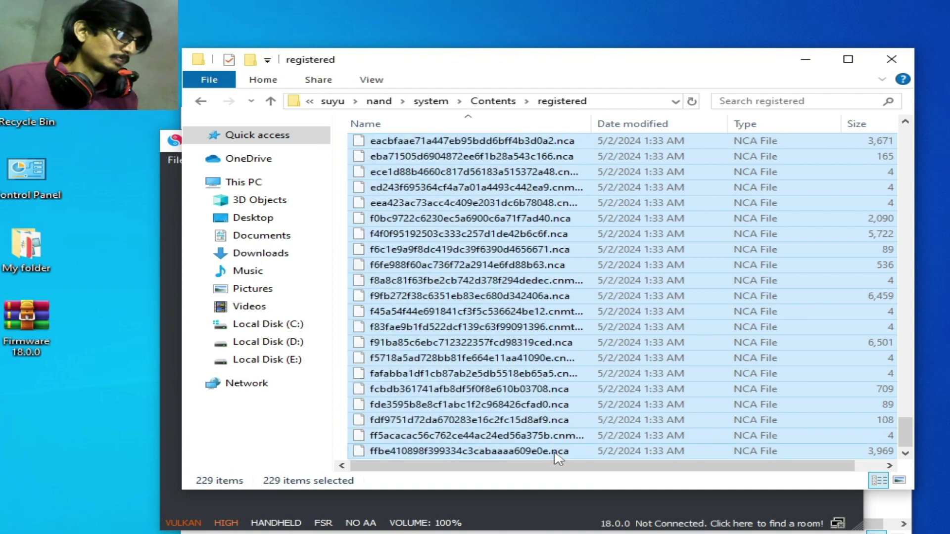
right_click(554, 451)
click(596, 402)
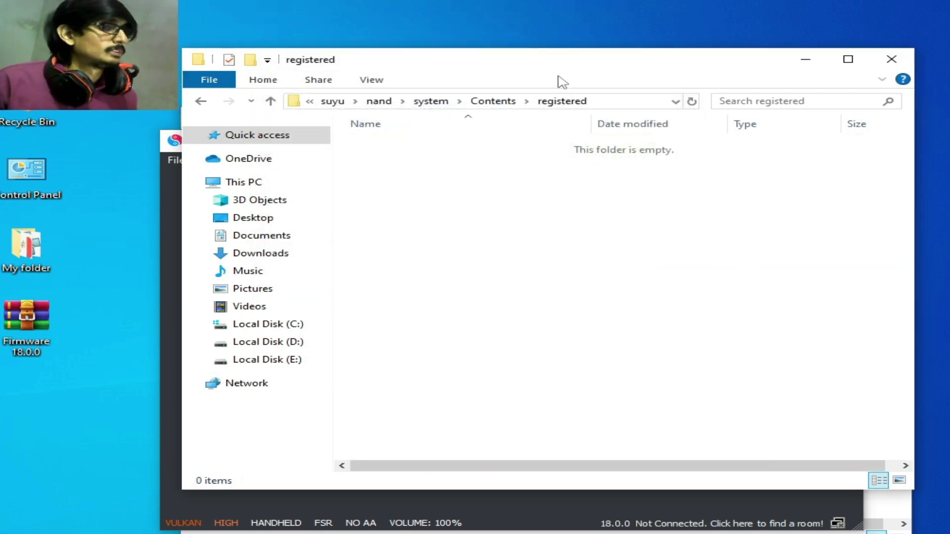
Close suyu and arrange the Firmware 18.0.0 and registered folder windows so that both can be reached
drag(556, 59, 554, 219)
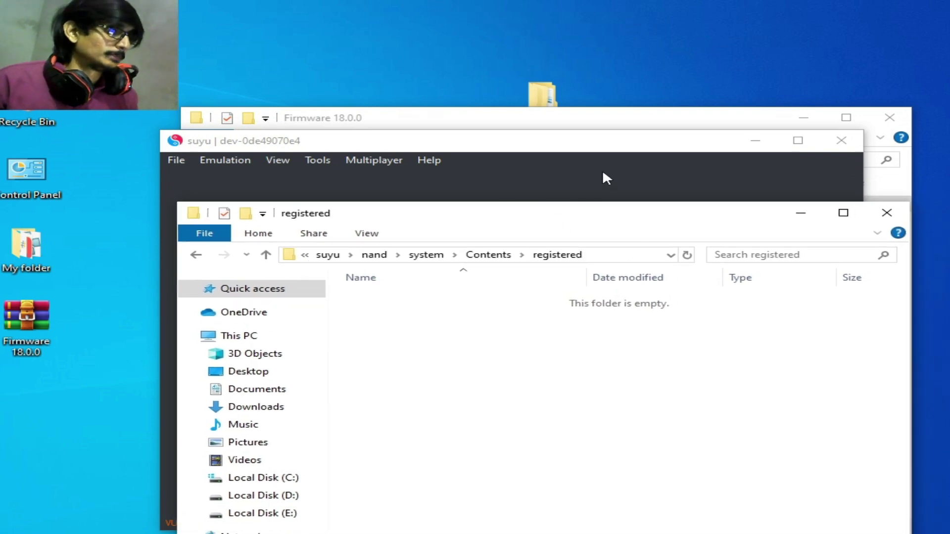
click(841, 141)
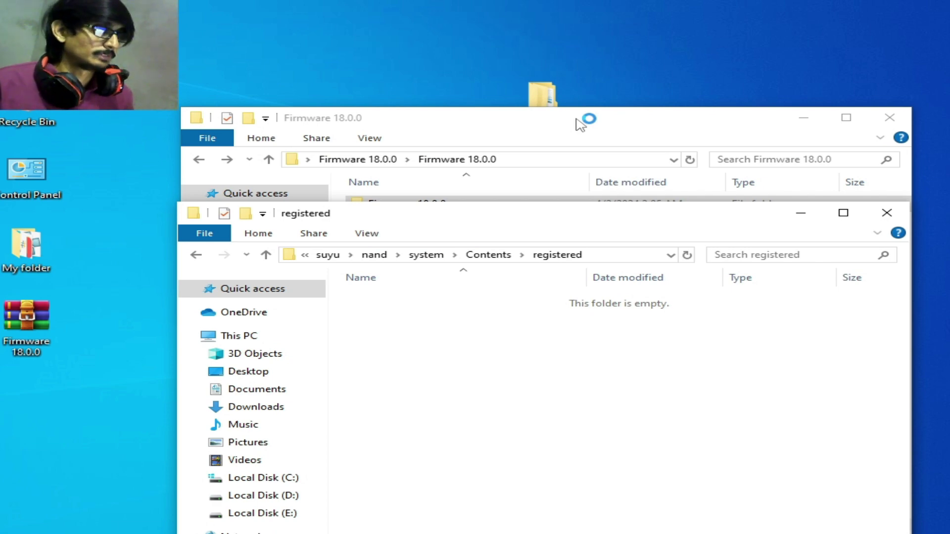
drag(747, 123, 488, 89)
drag(706, 218, 724, 198)
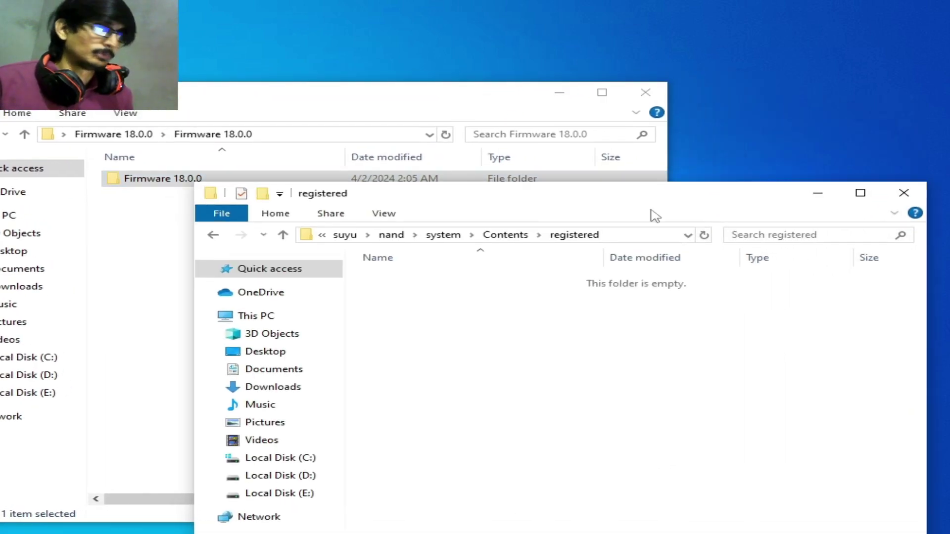
Open the innermost Firmware 18.0.0 folder and move its window clear of the registered folder window
click(149, 184)
double_click(168, 184)
drag(279, 100, 403, 62)
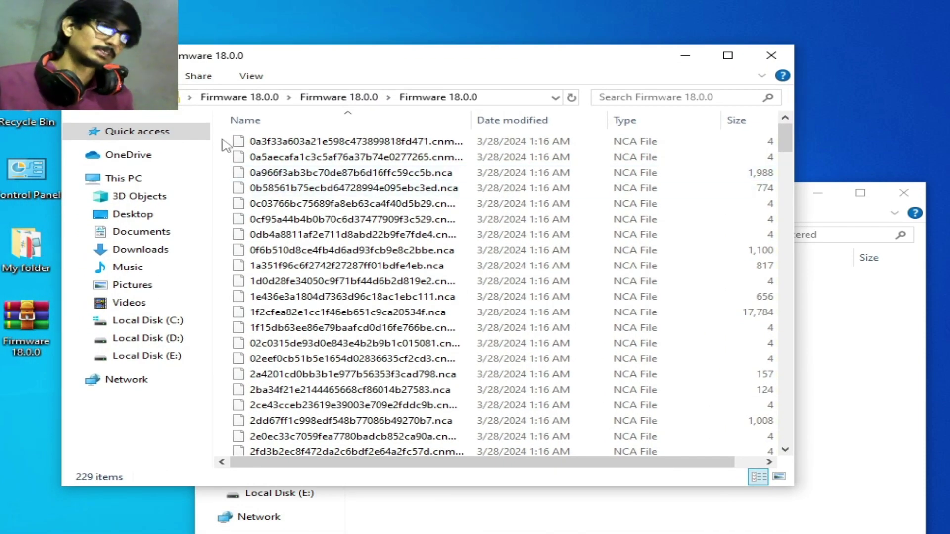
Move all the NCA files from the innermost Firmware 18.0.0 folder into suyu's registered folder by cutting and pasting
drag(223, 135, 442, 454)
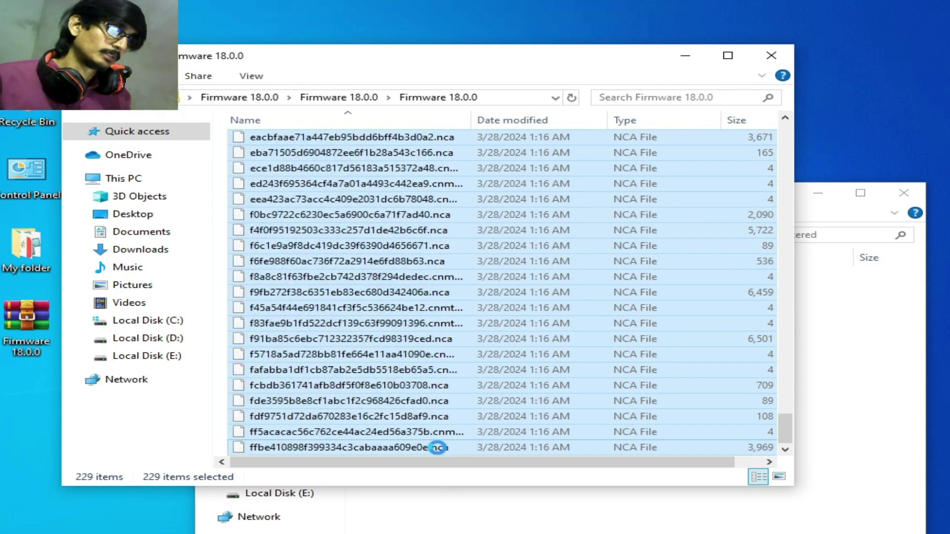
right_click(439, 447)
click(482, 344)
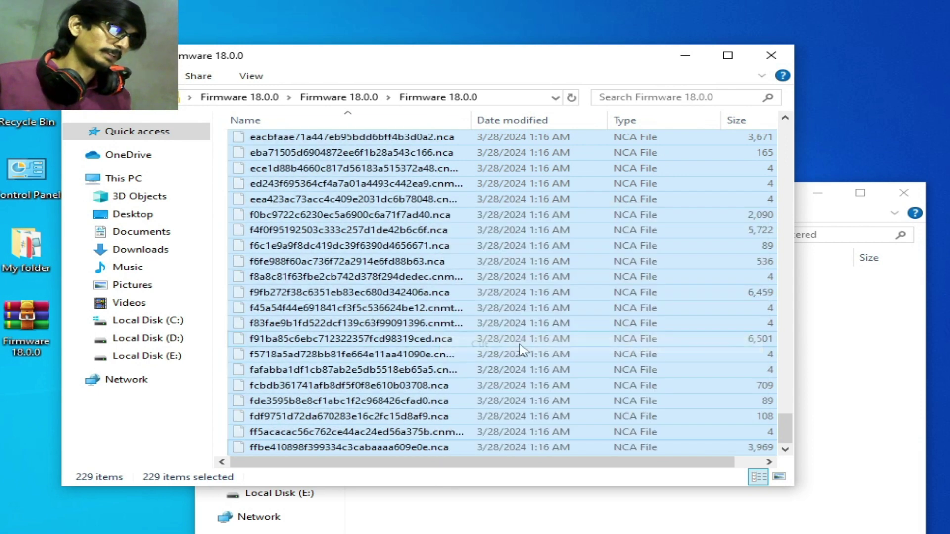
click(827, 342)
right_click(473, 330)
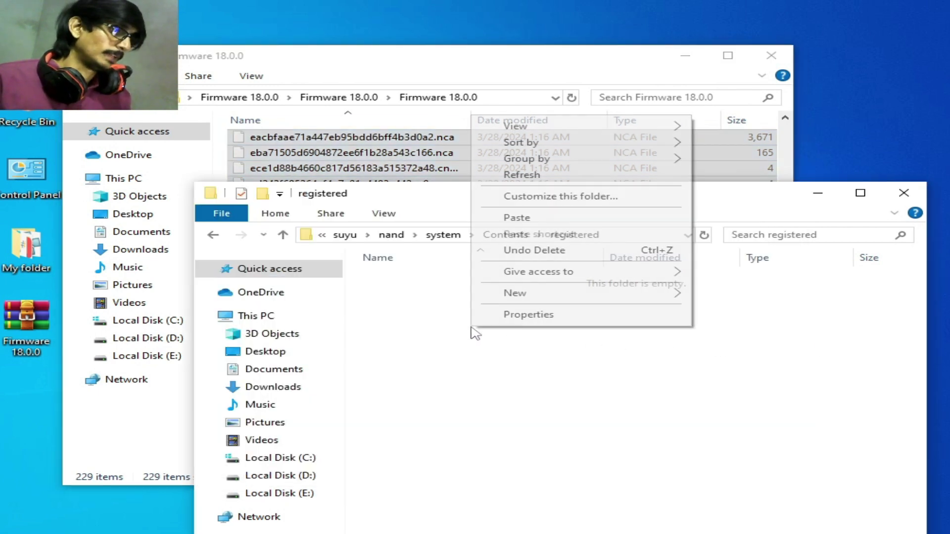
click(534, 219)
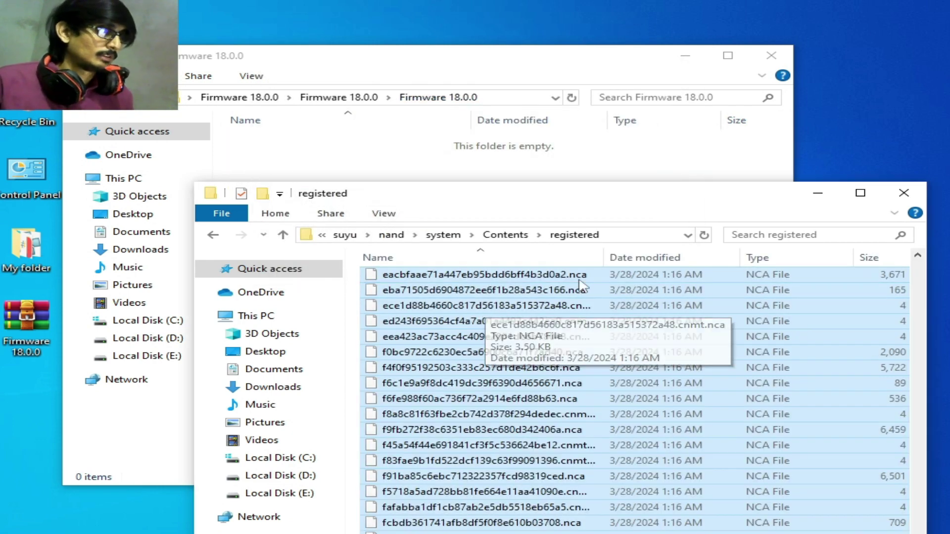
Recheck the innermost Firmware 18.0.0 folder from its parent, and close both the firmware and registered folder windows
click(403, 161)
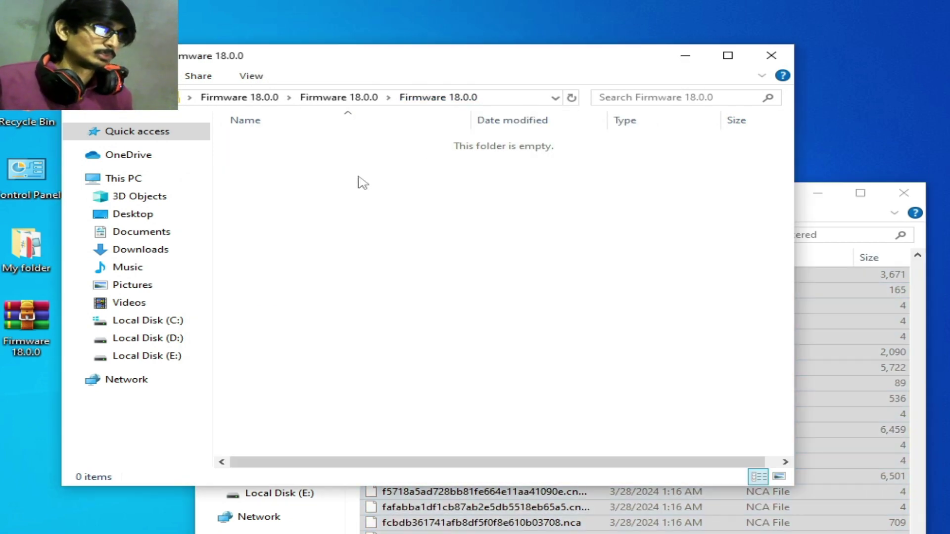
click(366, 98)
double_click(311, 145)
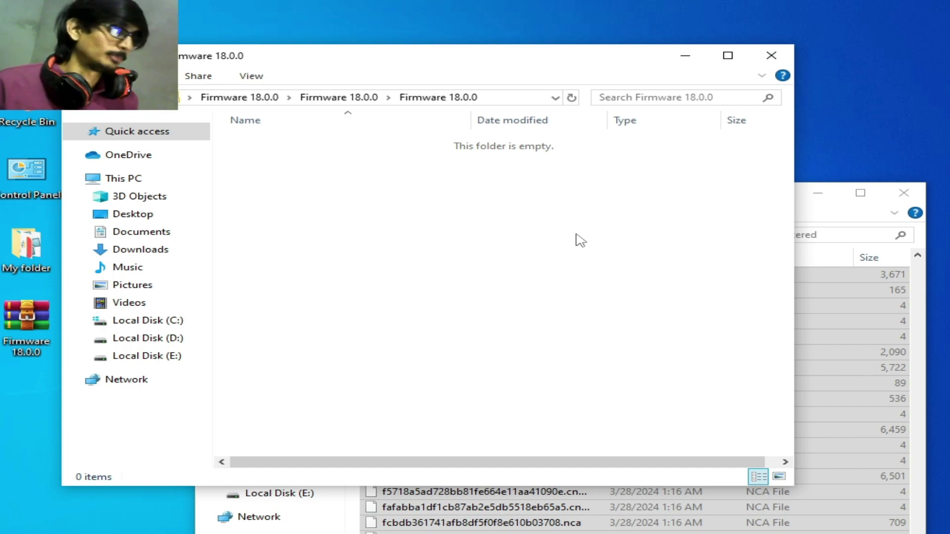
click(771, 56)
drag(651, 197, 634, 121)
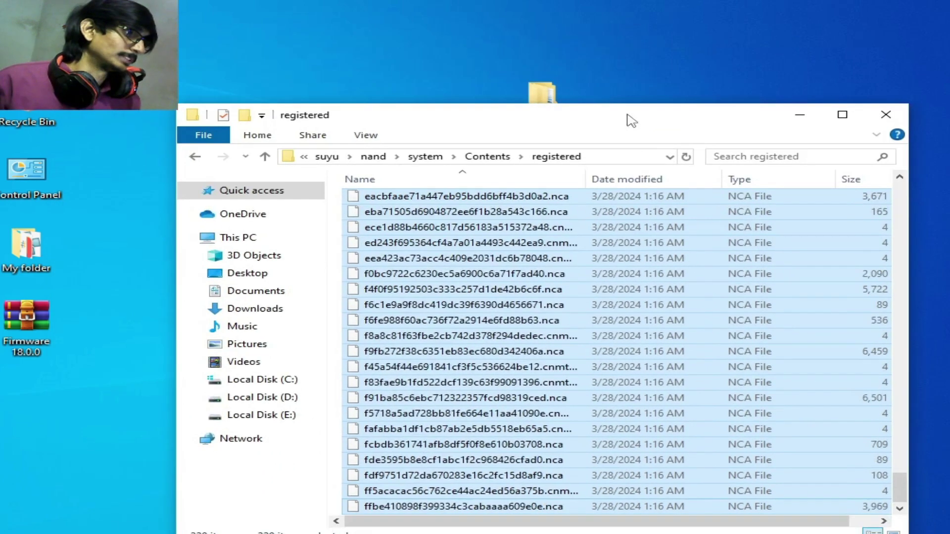
click(886, 114)
Launch suyu again from its desktop shortcut
click(553, 172)
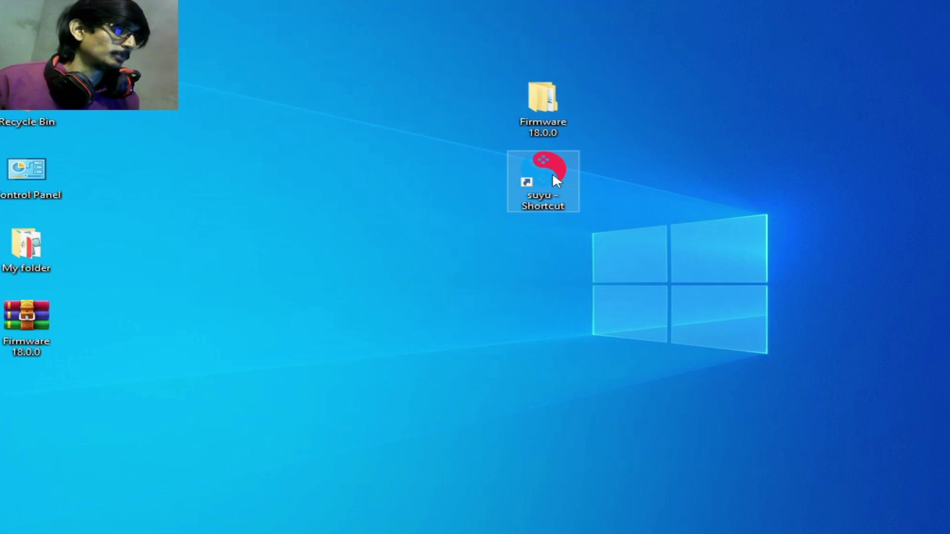
right_click(553, 172)
click(589, 187)
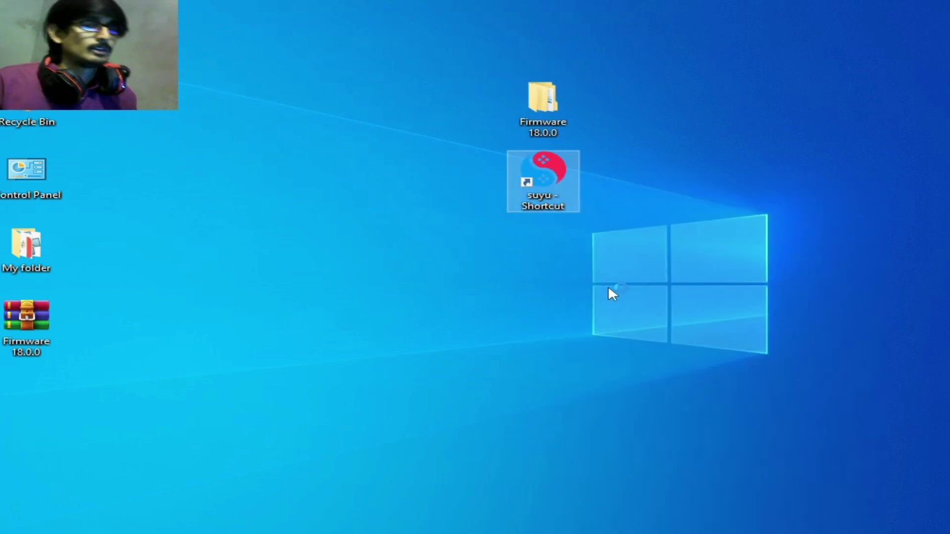